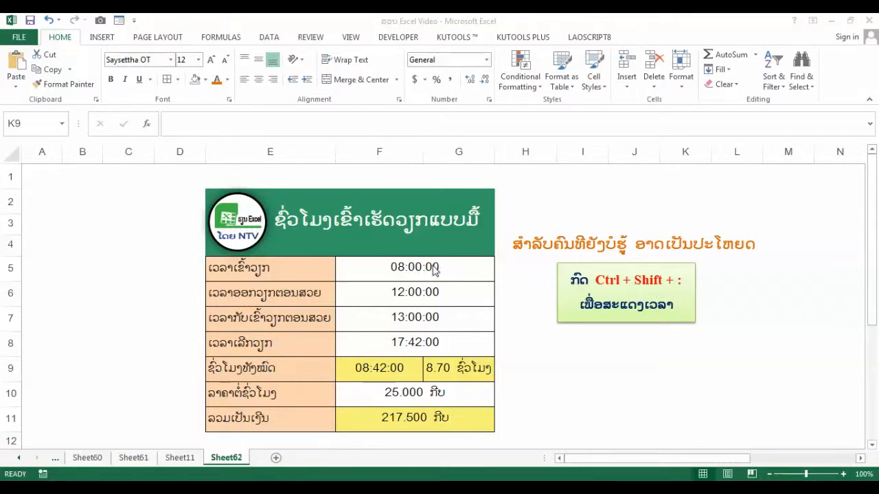
- Set the end-of-work time in cell F8 to 17:46
click(429, 268)
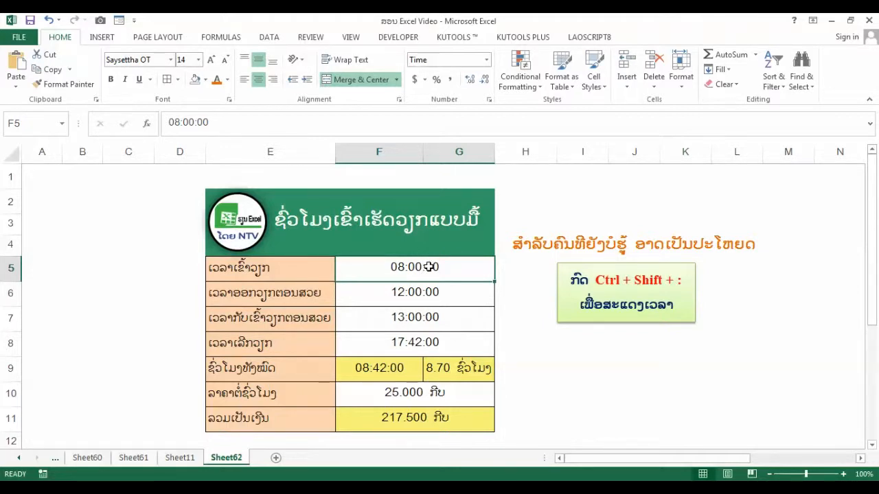
click(412, 342)
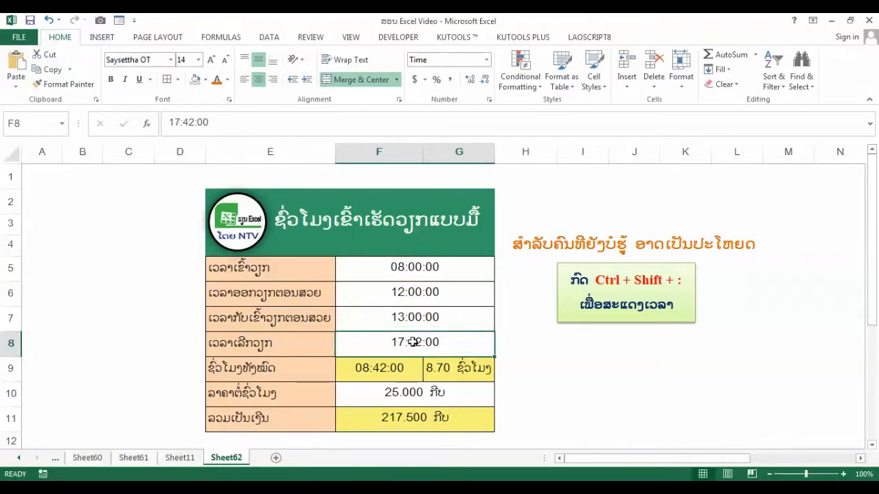
text(17:46)
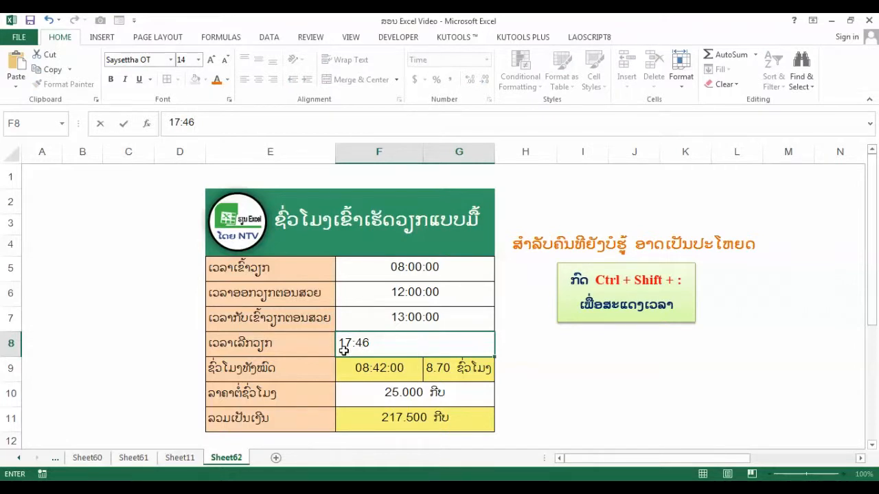
click(558, 386)
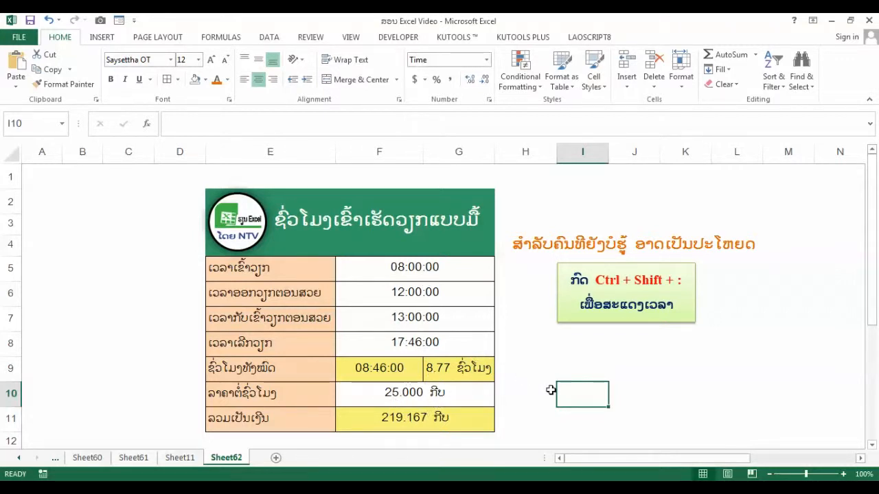
- Re-enter the total working time formula in F9 as =(F8-F5)-(F7-F6), deducting the lunch break from the day's span
click(398, 371)
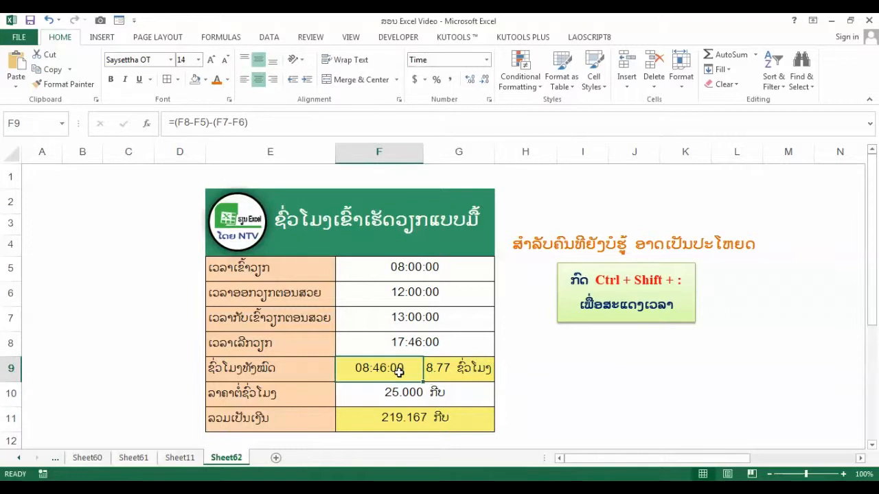
double_click(399, 372)
key(Escape)
text(=)
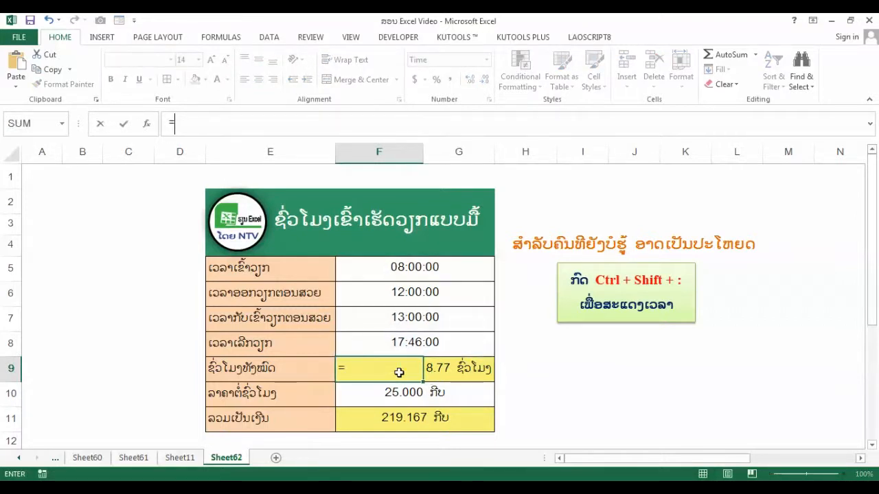
text(()
click(405, 344)
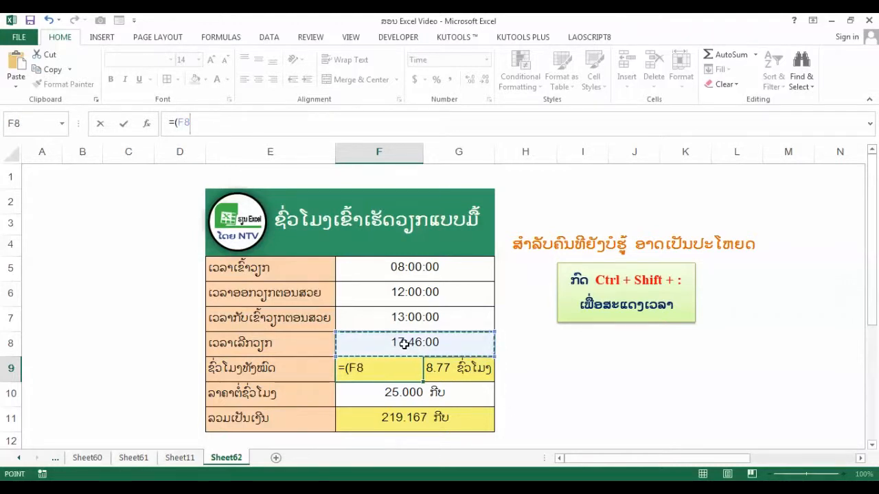
text(-)
click(397, 266)
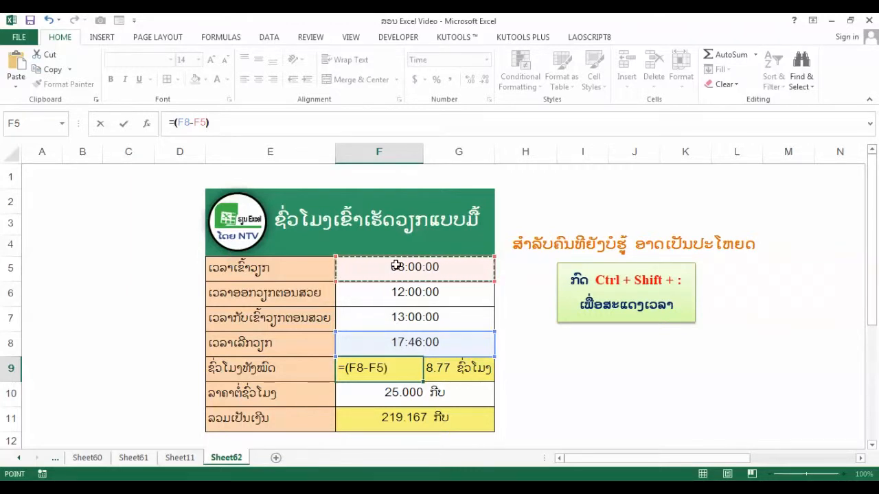
text())
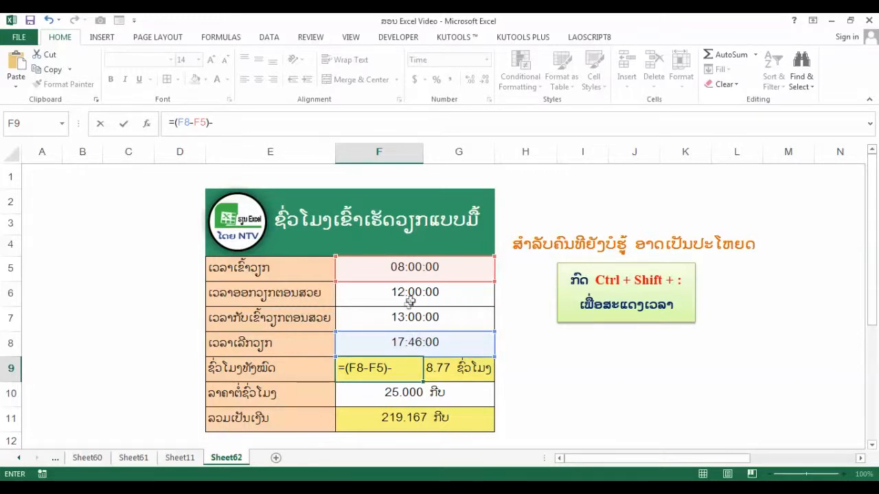
click(402, 314)
key(BackSpace)
key(BackSpace)
click(401, 315)
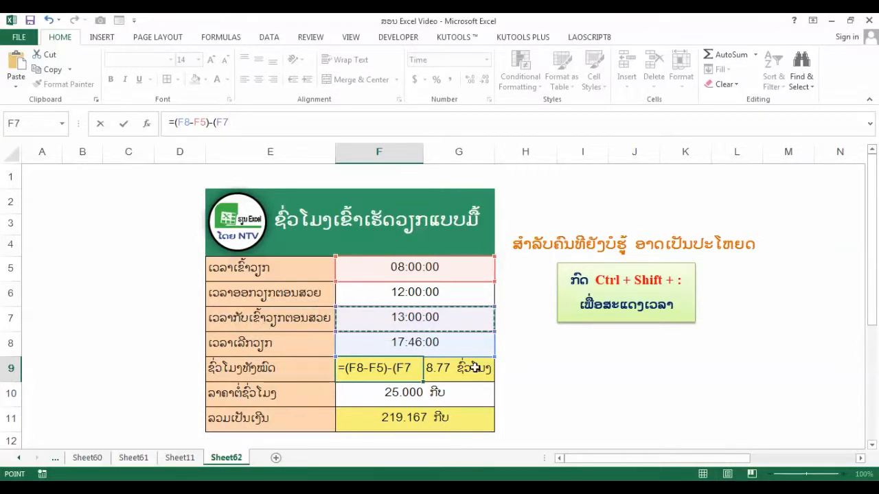
text(-)
click(400, 293)
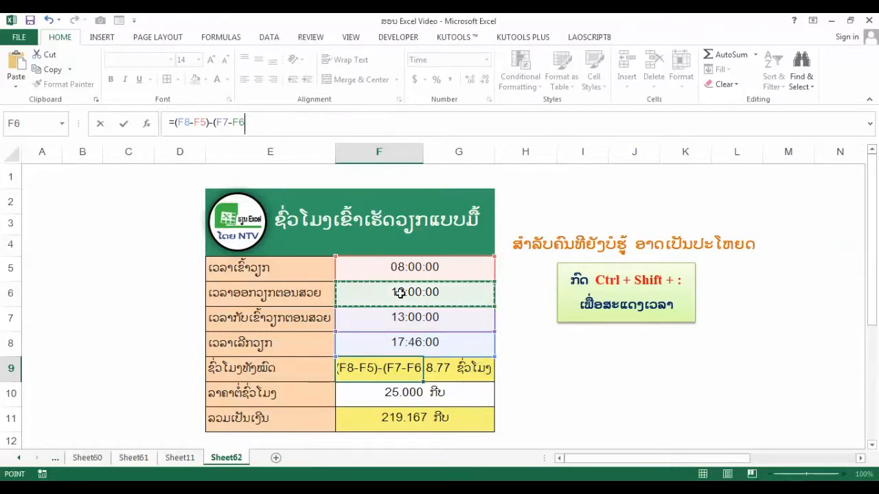
key(ctrl+Return)
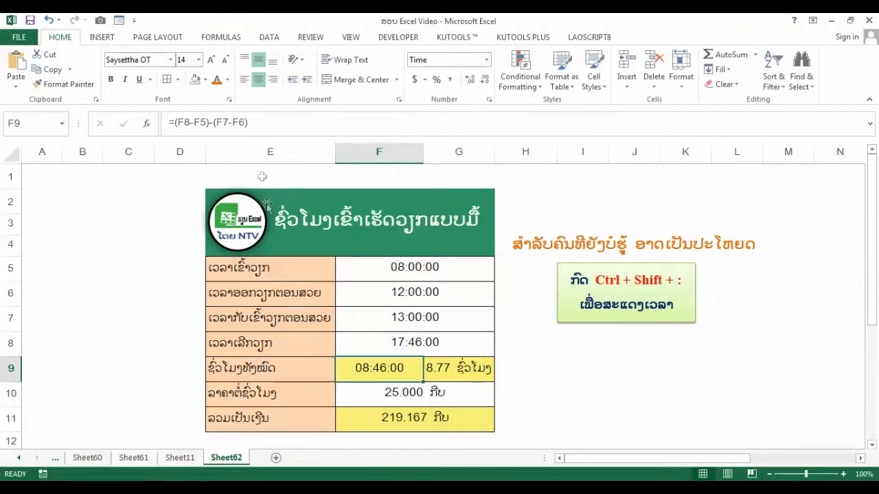
- Try the F9 formula without the lunch break deduction by removing -(F7-F6)
mouse_move(215, 123)
mouse_down()
mouse_move(248, 122)
mouse_move(212, 123)
mouse_up()
key(BackSpace)
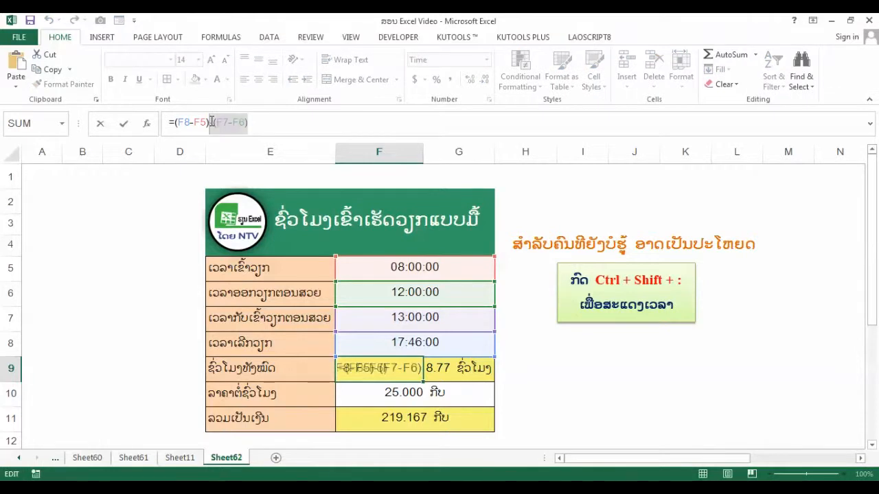
key(Return)
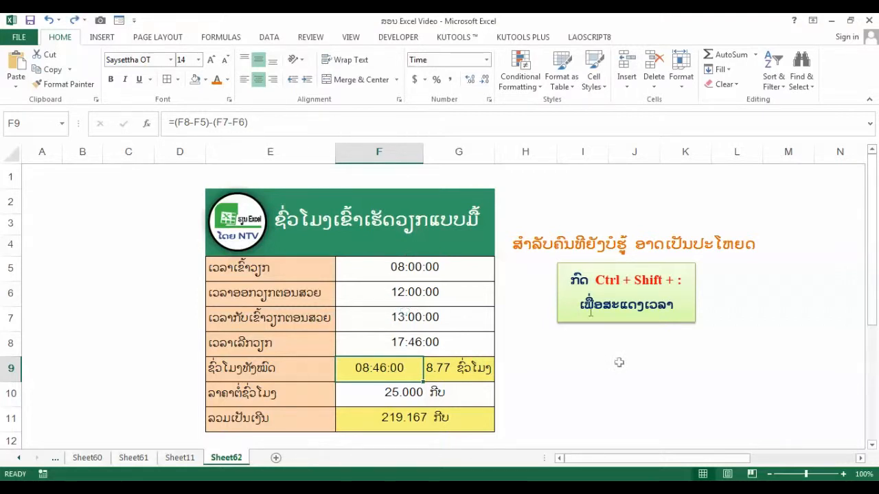
- Examine the formulas behind the decimal hours in G9, the total pay in F11 and the working time in F9
click(471, 370)
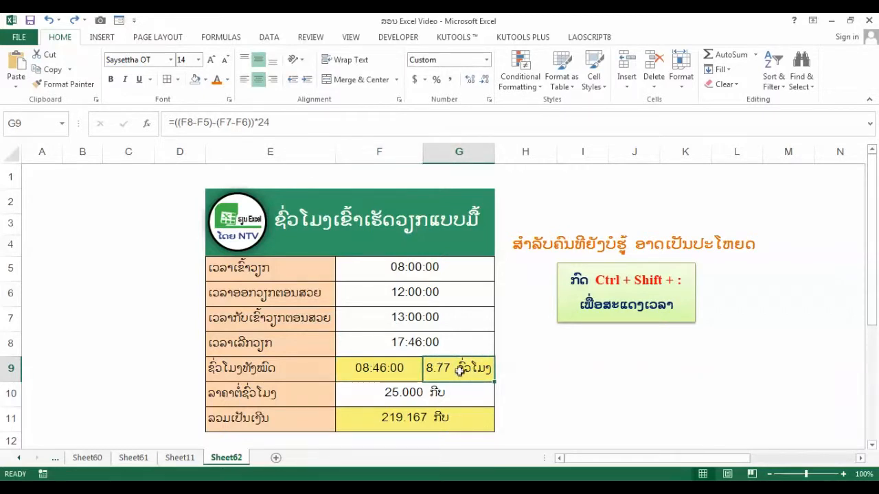
click(398, 428)
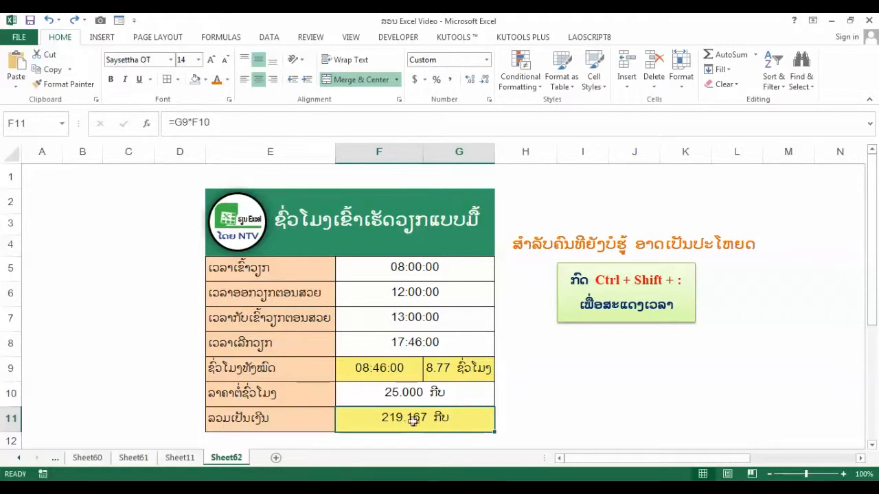
click(376, 366)
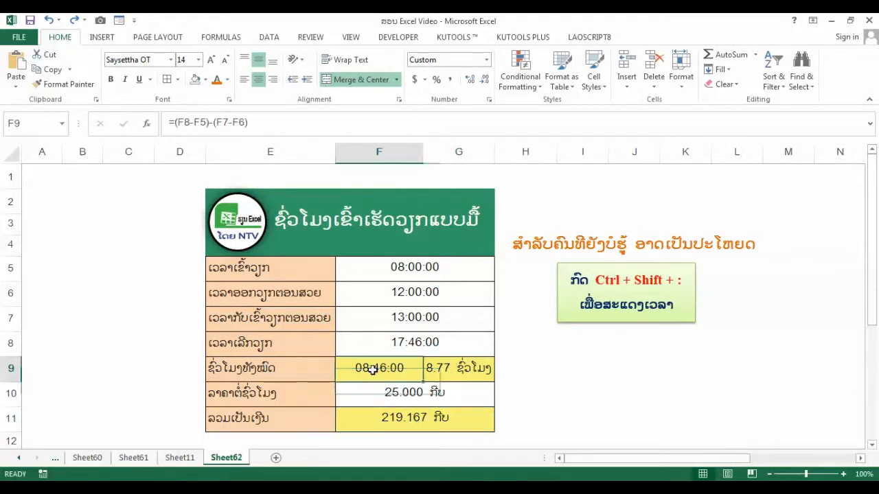
click(440, 376)
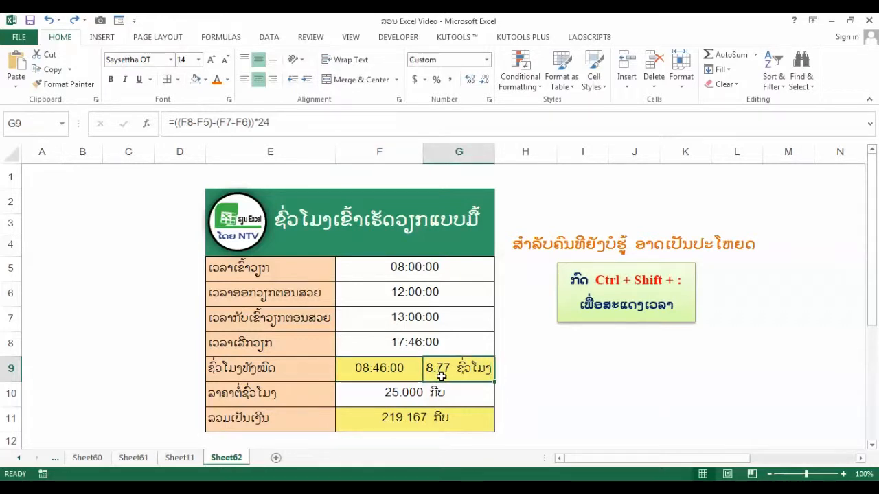
click(381, 371)
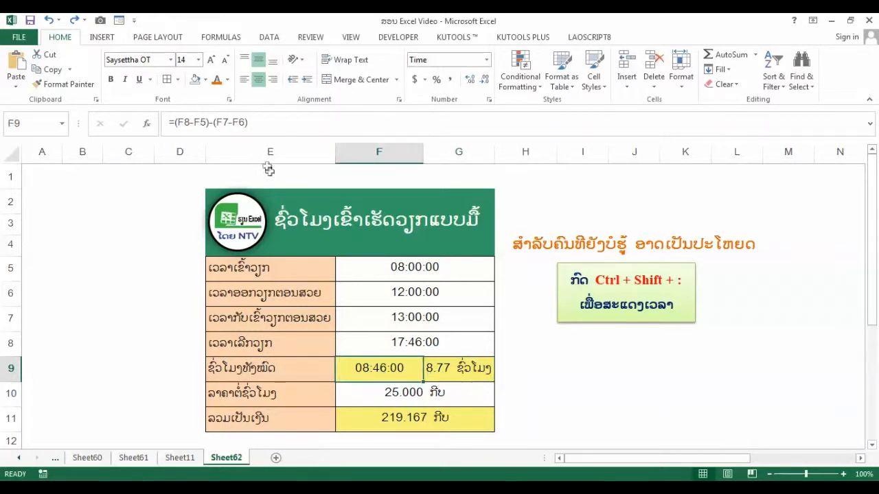
- Re-enter the decimal hours formula in G9 as =((F8-F5)-(F7-F6))*24
click(460, 371)
click(177, 124)
drag(271, 123, 157, 125)
text(=(()
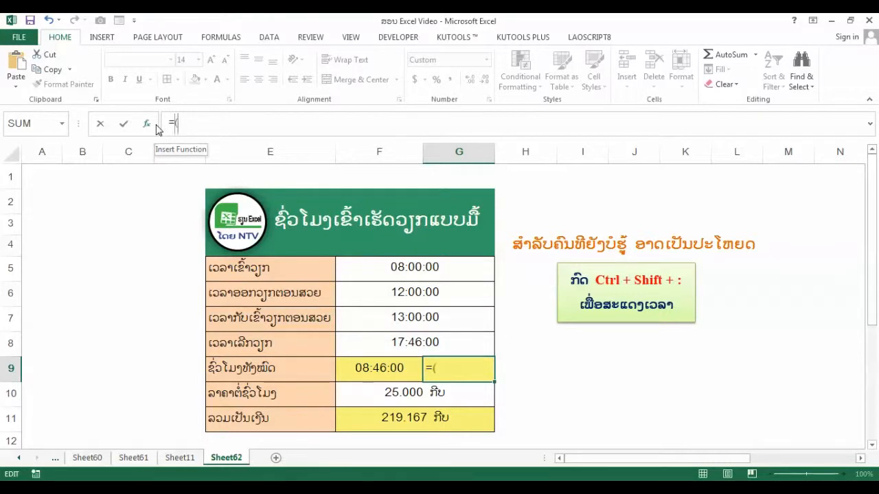
click(390, 344)
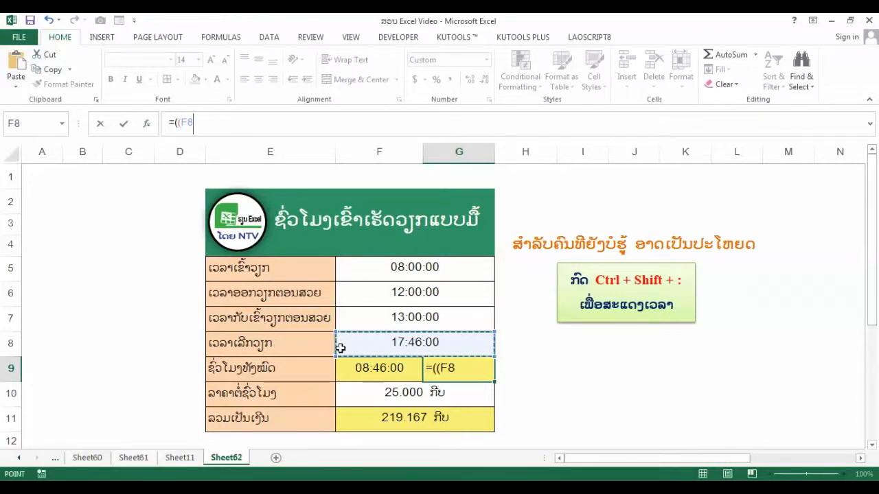
text(-)
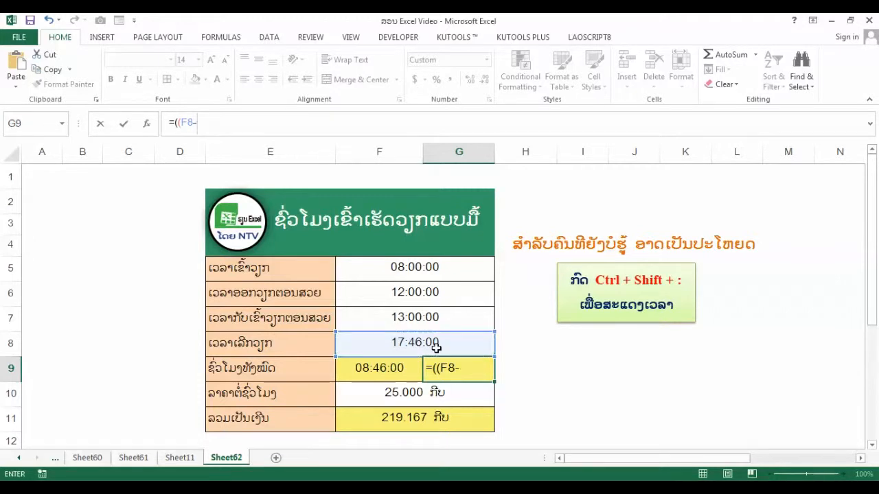
click(407, 269)
text()-)
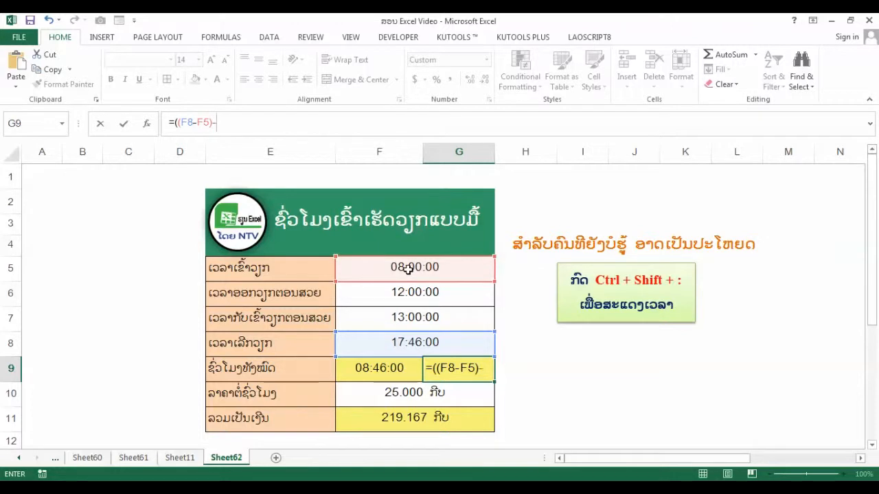
click(401, 319)
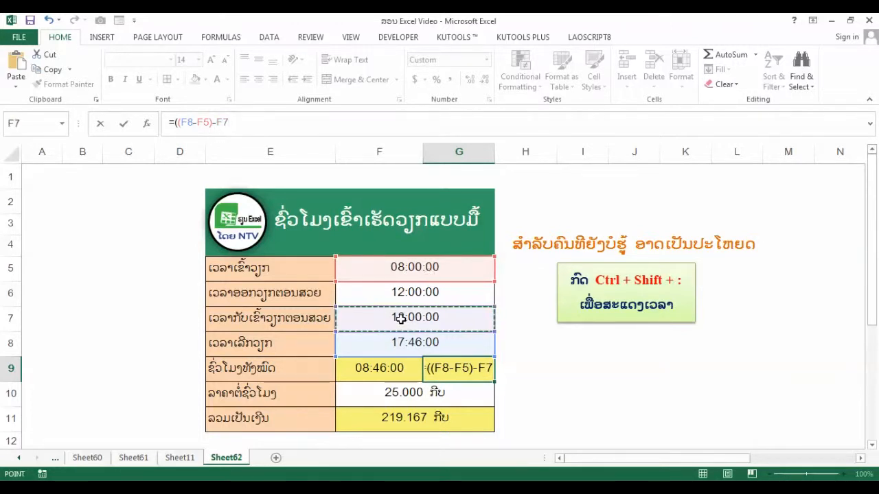
key(BackSpace)
key(BackSpace)
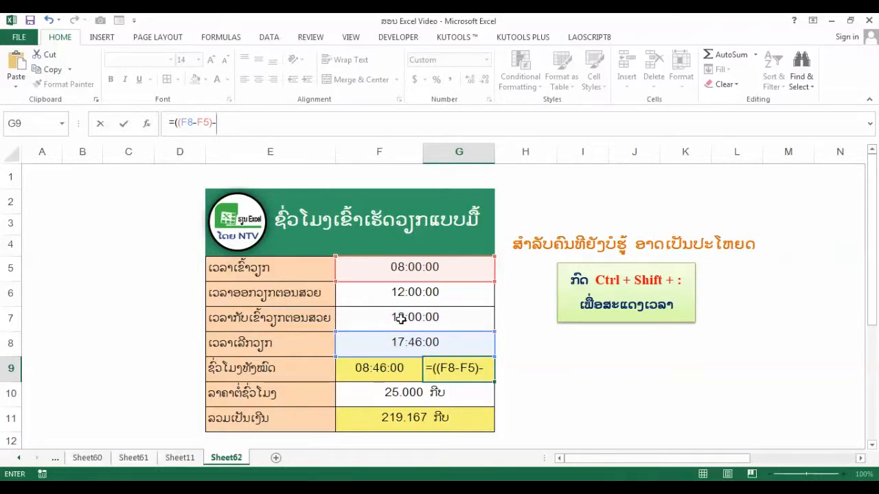
click(395, 317)
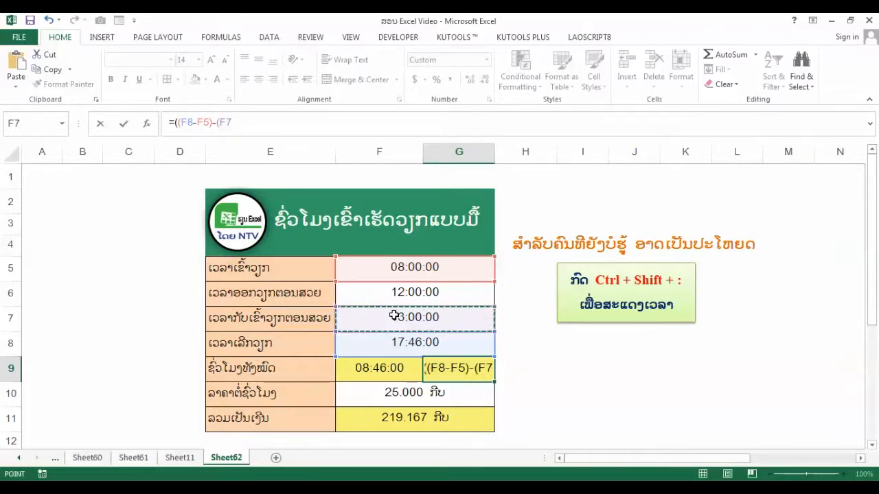
text(-)
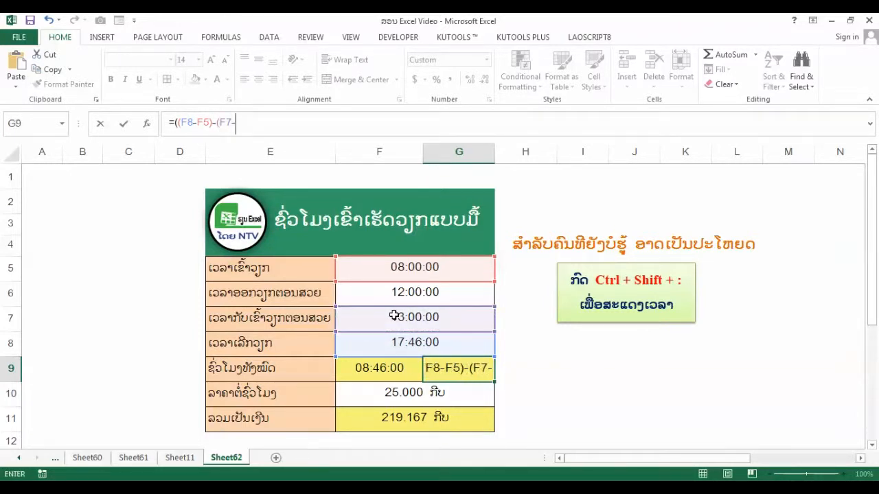
click(401, 293)
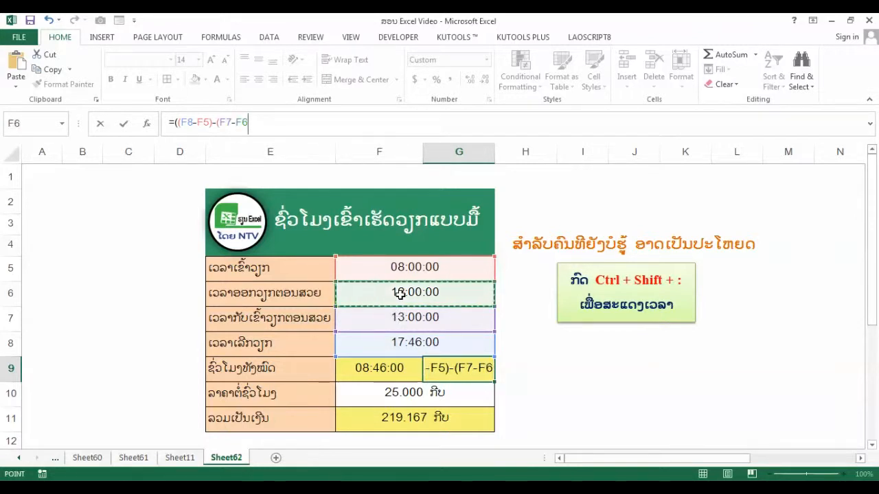
text())*24)
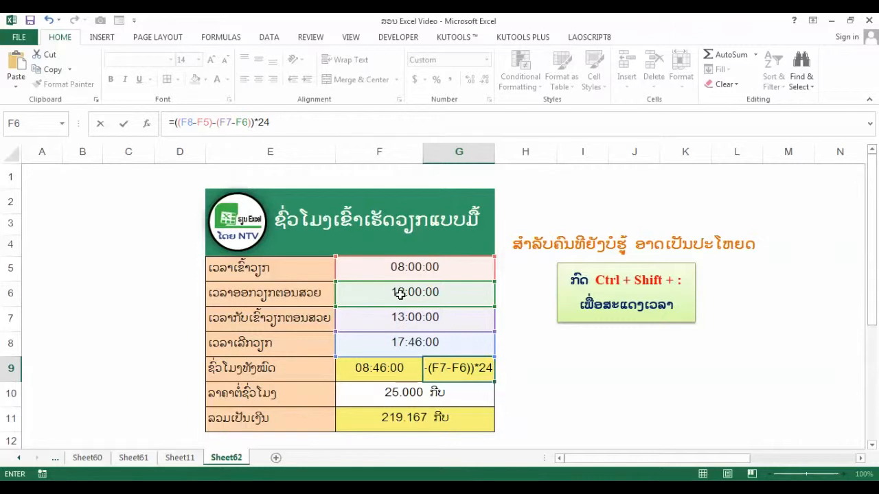
key(ctrl+Return)
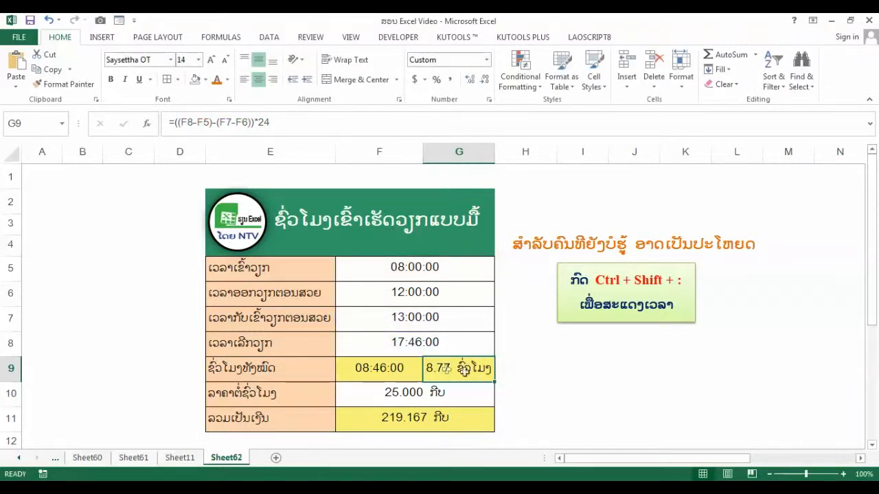
- Replace the total pay formula in F11 with =F10*G9, multiplying the hourly rate by the decimal hours
click(426, 419)
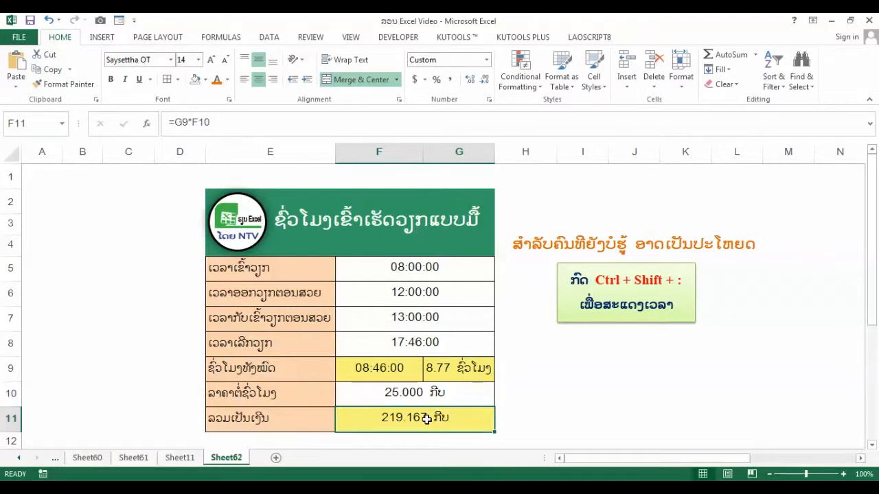
text(=)
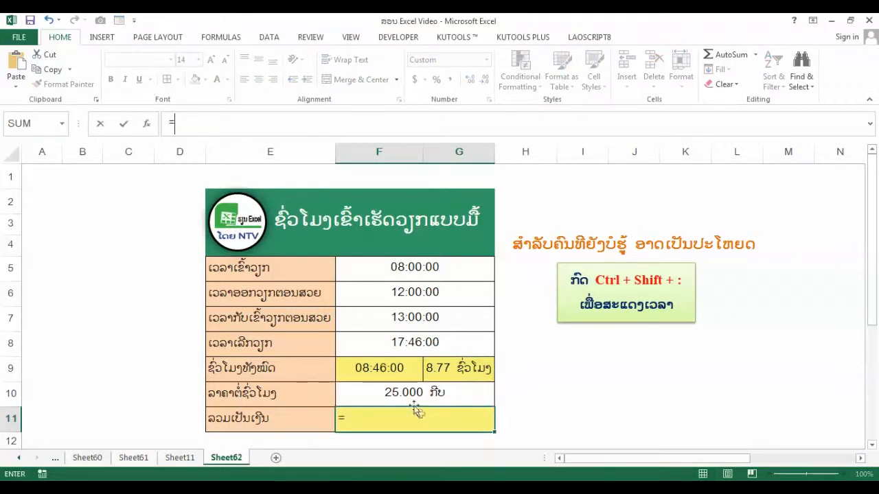
click(403, 395)
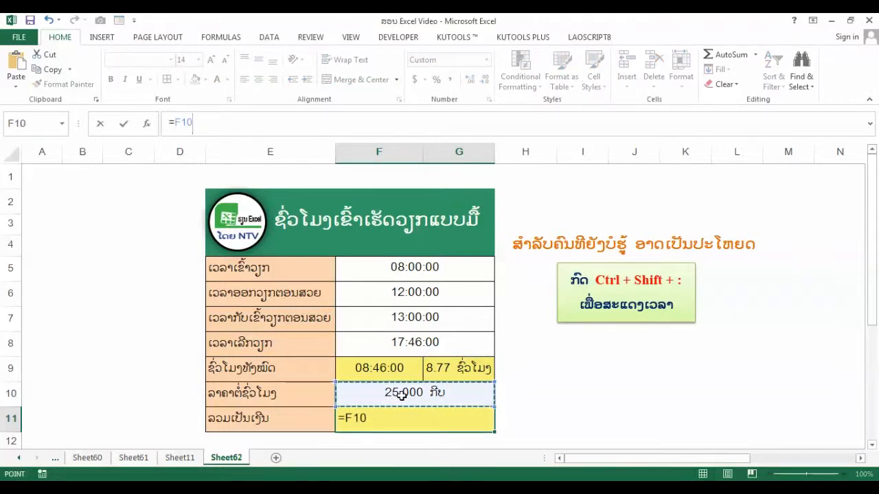
text(*)
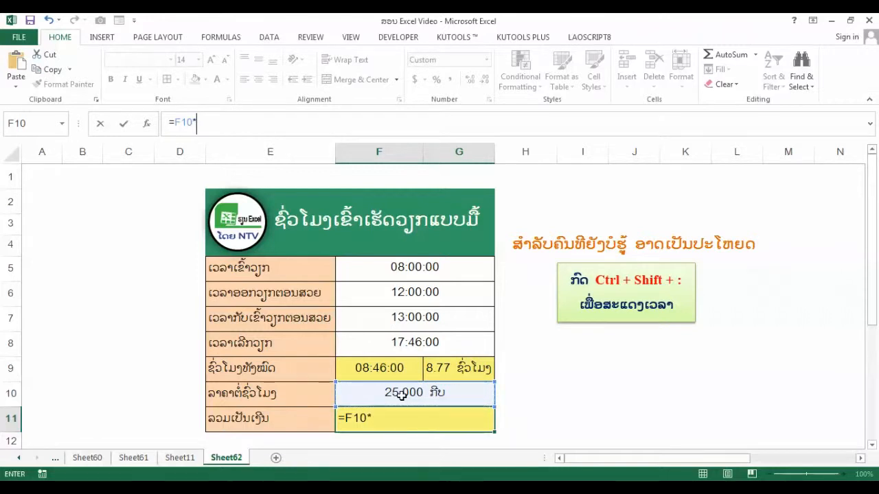
click(442, 372)
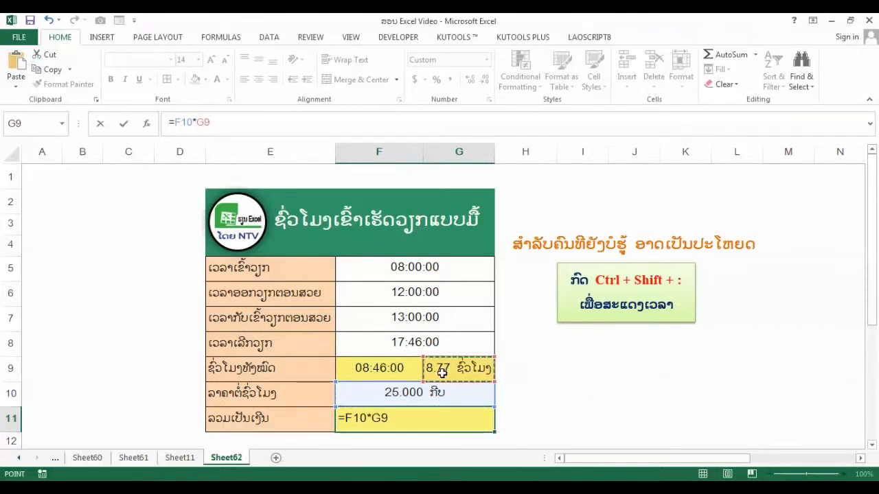
key(ctrl+Return)
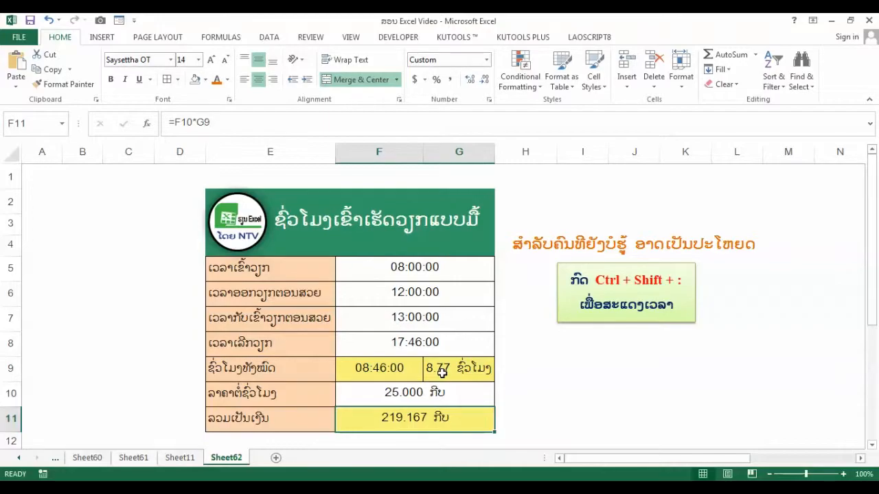